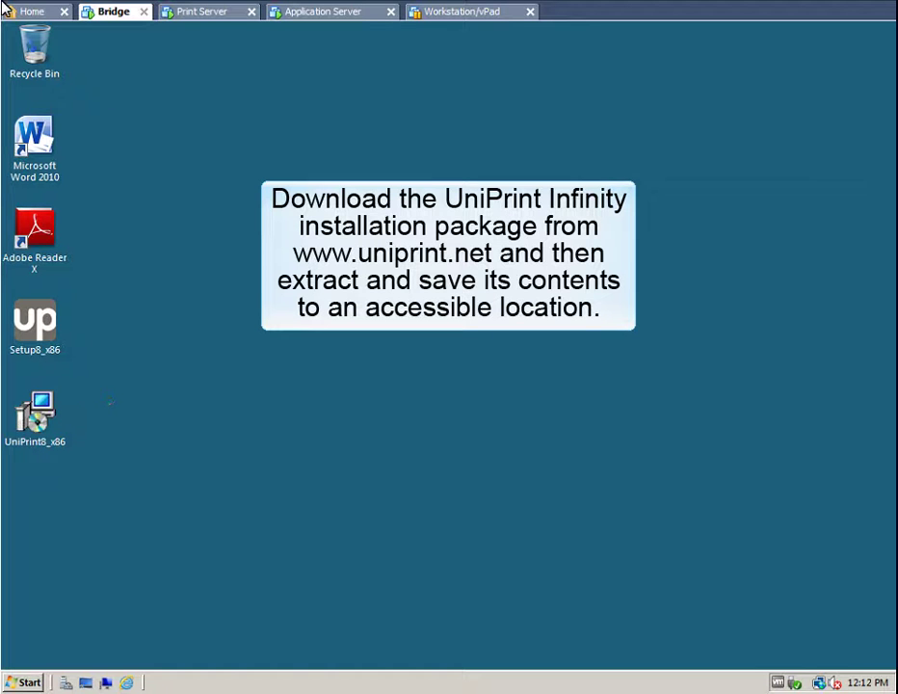
Run Setup8_x86 on the Bridge, accept the license, and keep C:\Program Files\UniPrint Suite\ as the folder.
double_click(35, 318)
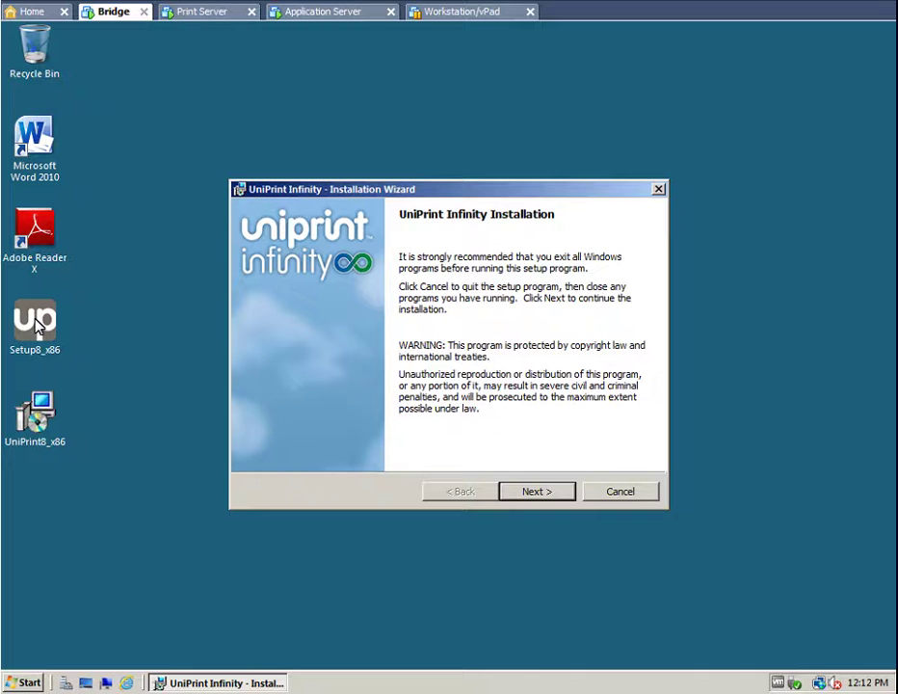
click(536, 491)
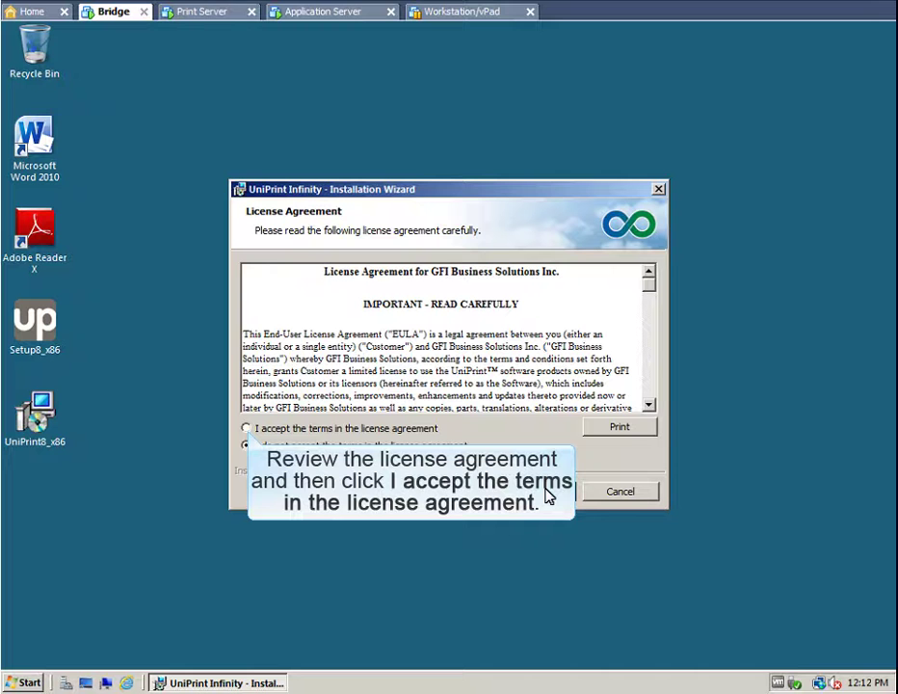
click(247, 428)
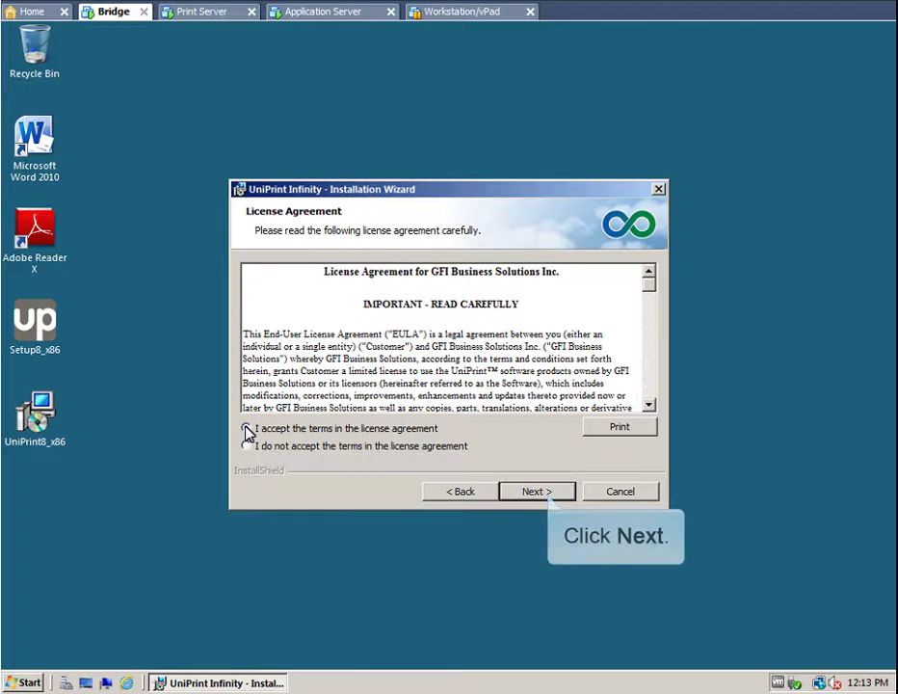
click(535, 492)
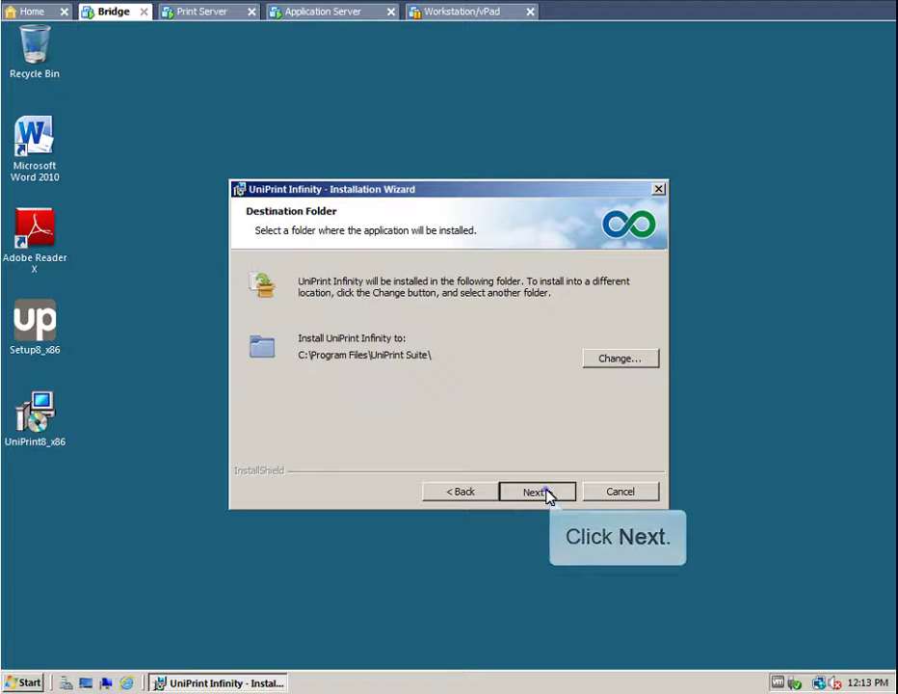
click(540, 491)
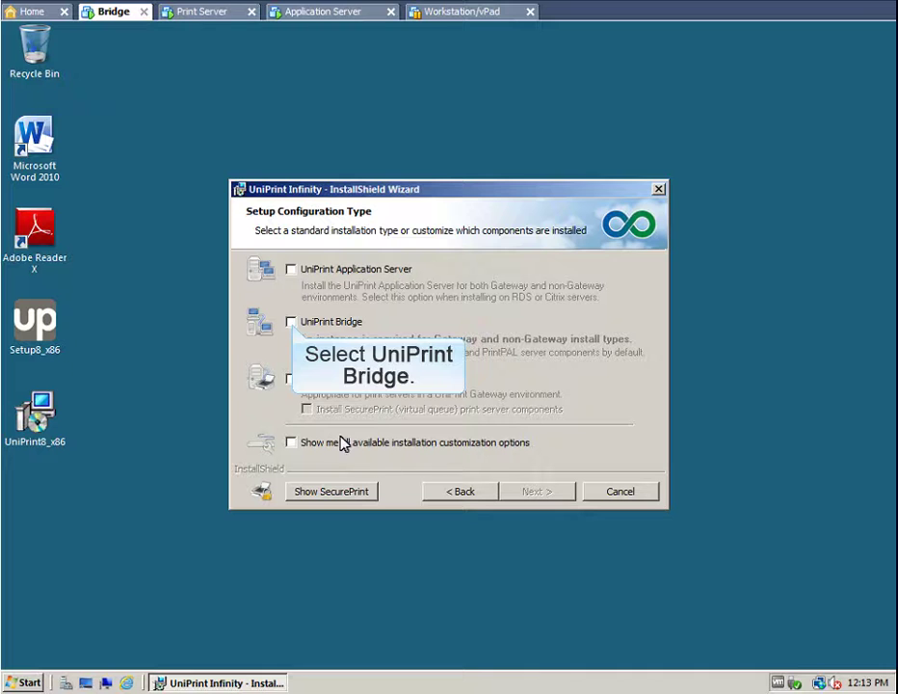
Select UniPrint Bridge and the SecurePrint (virtual queue) Server, showing all customization options.
click(291, 321)
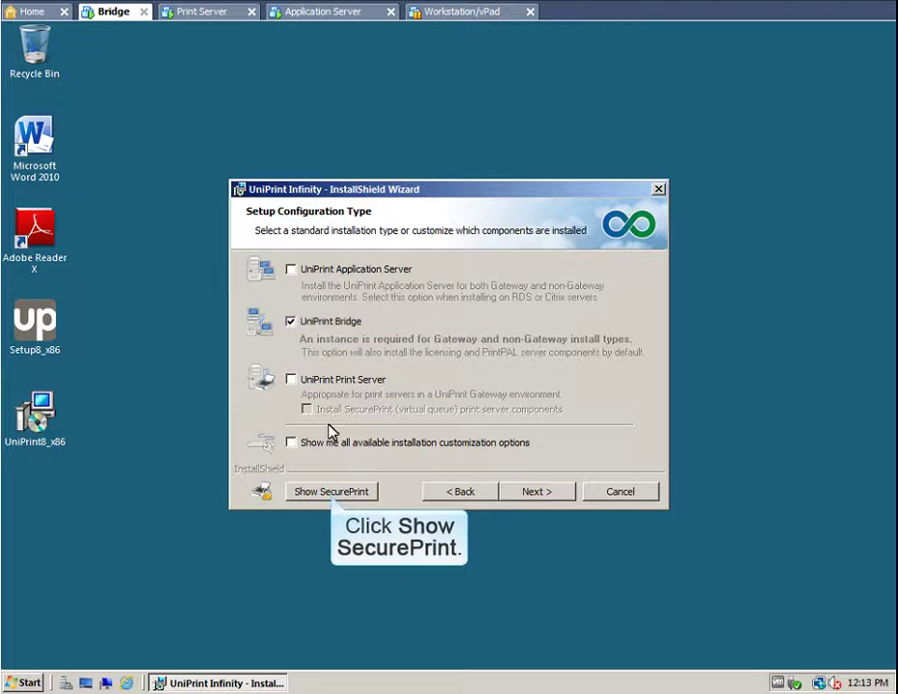
click(332, 493)
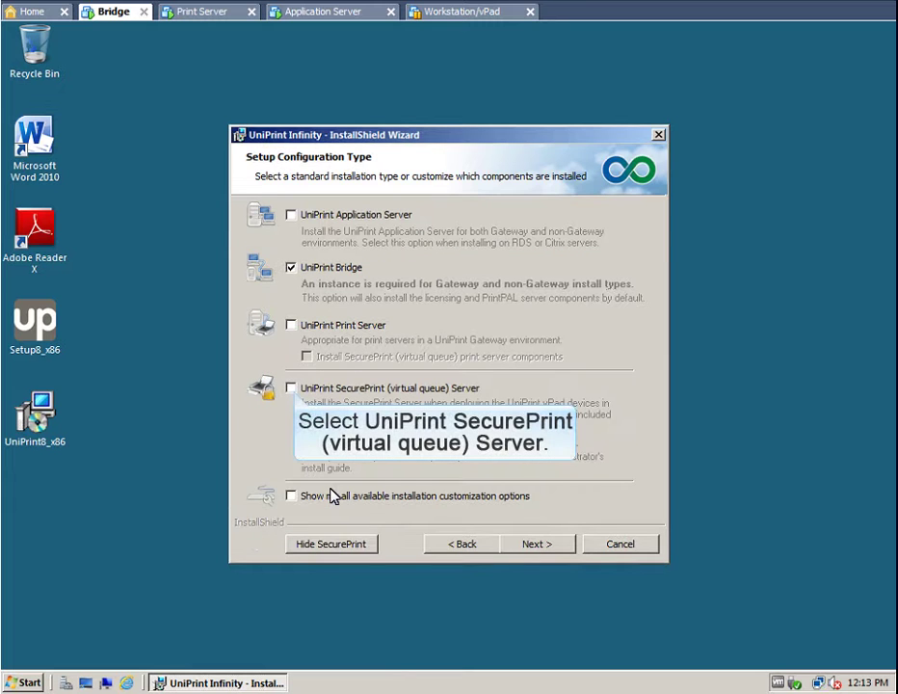
click(292, 389)
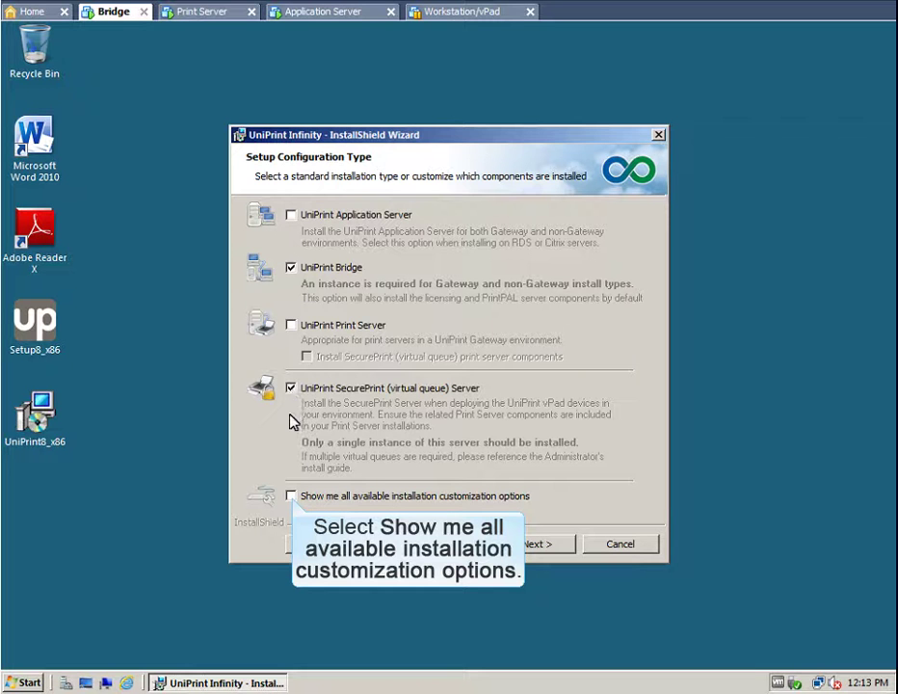
click(291, 495)
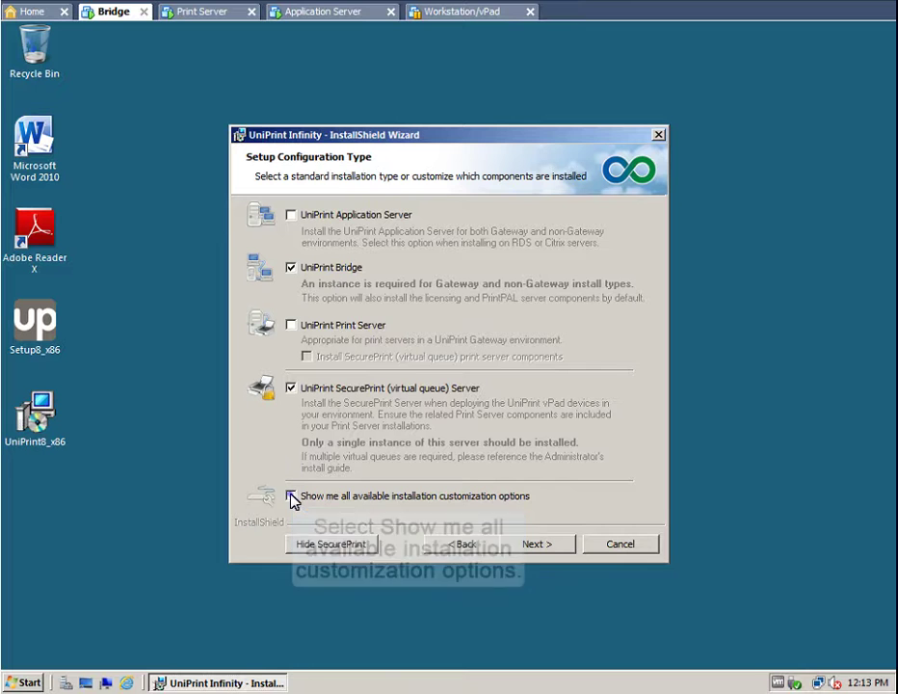
click(545, 545)
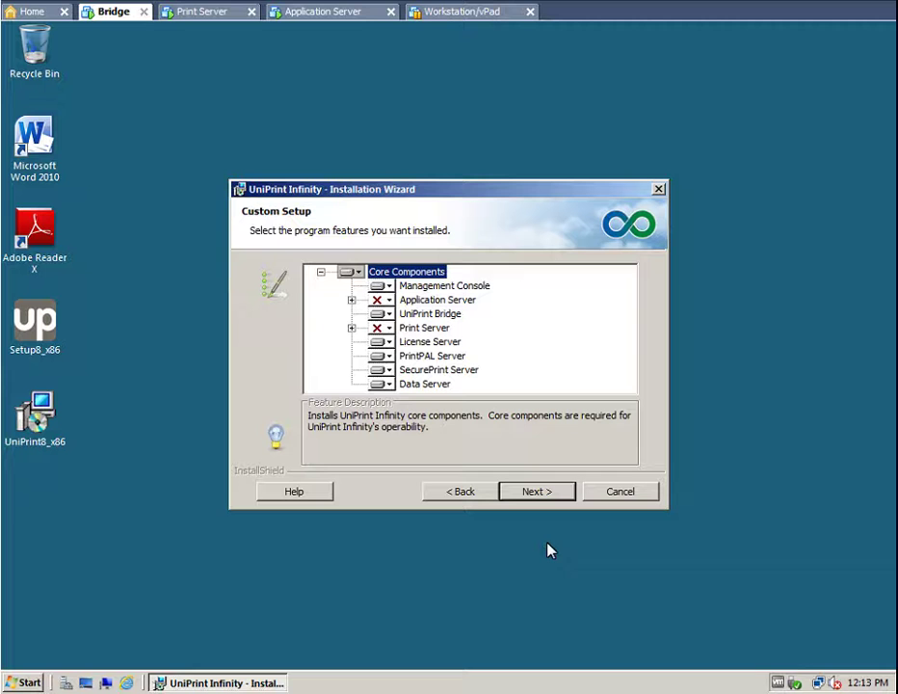
Install the default Custom Setup features on the Bridge and close the finished wizard.
click(547, 491)
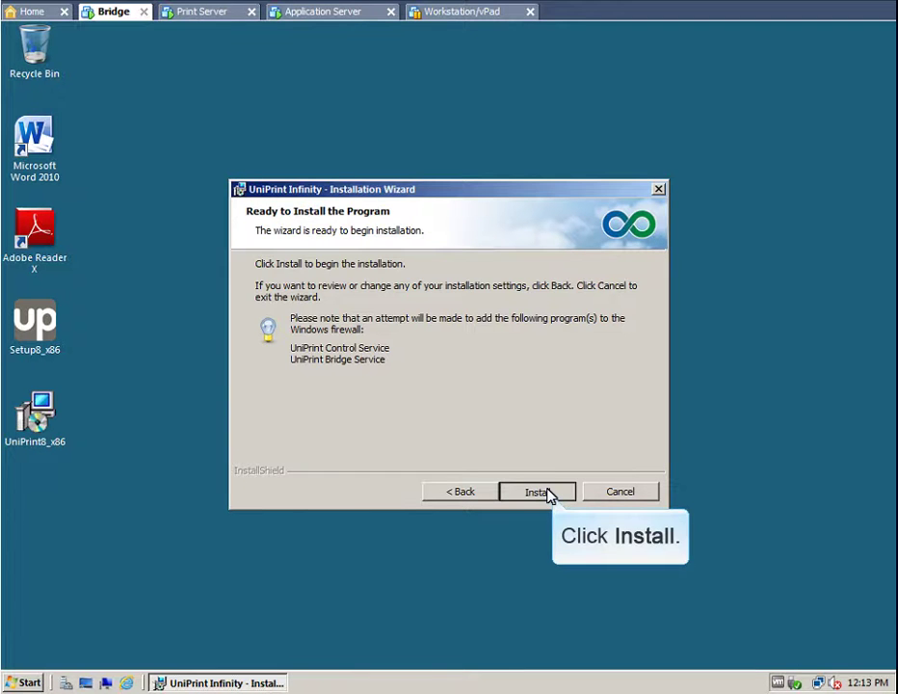
click(536, 492)
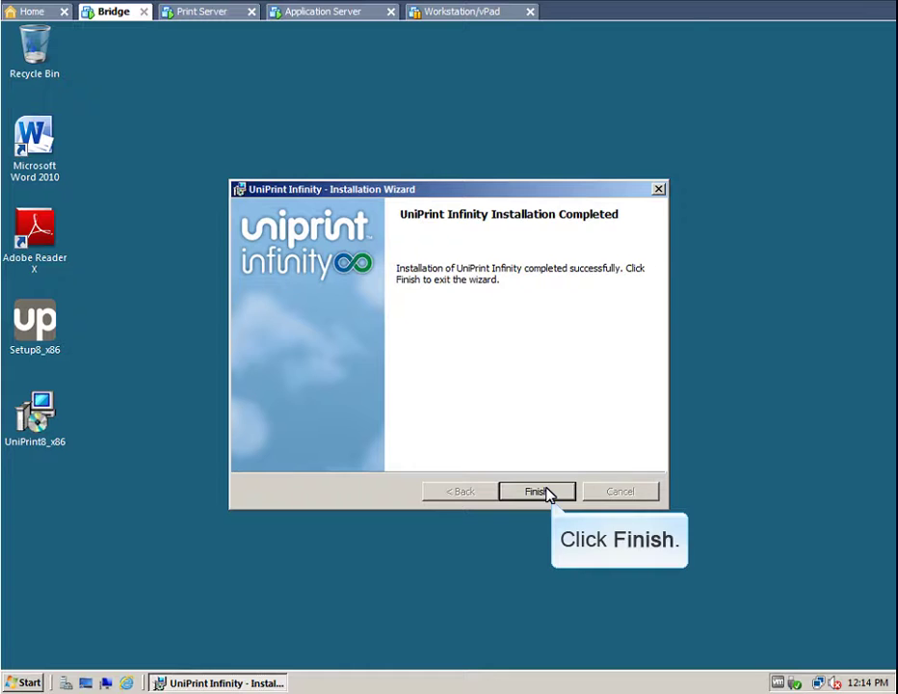
click(542, 491)
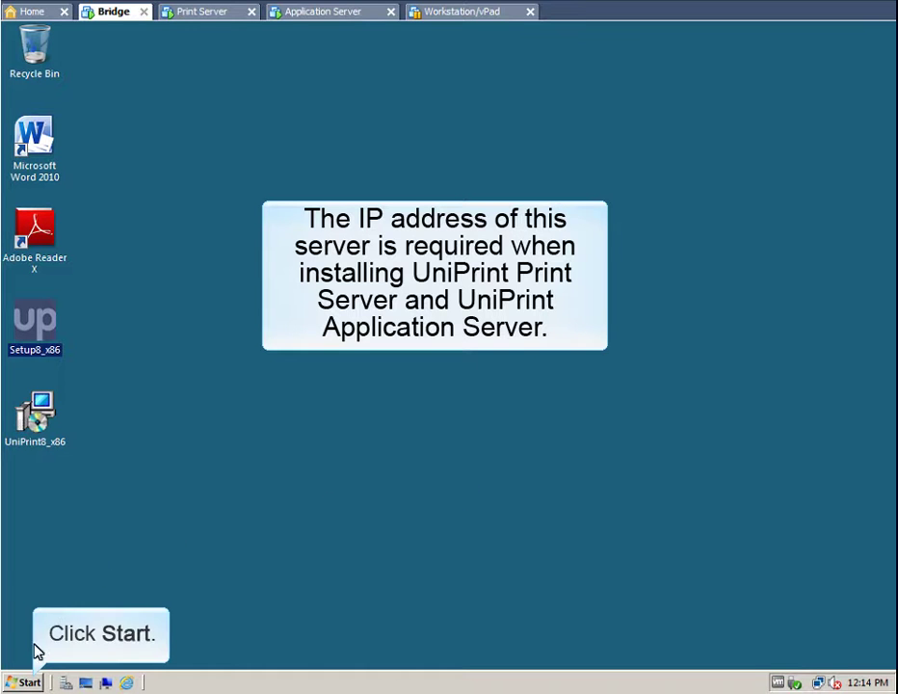
Open UniPrint Management Console from the UniPrint Suite program group to read Bridge IP 172.30.136.97, then go to the Print Server.
click(30, 684)
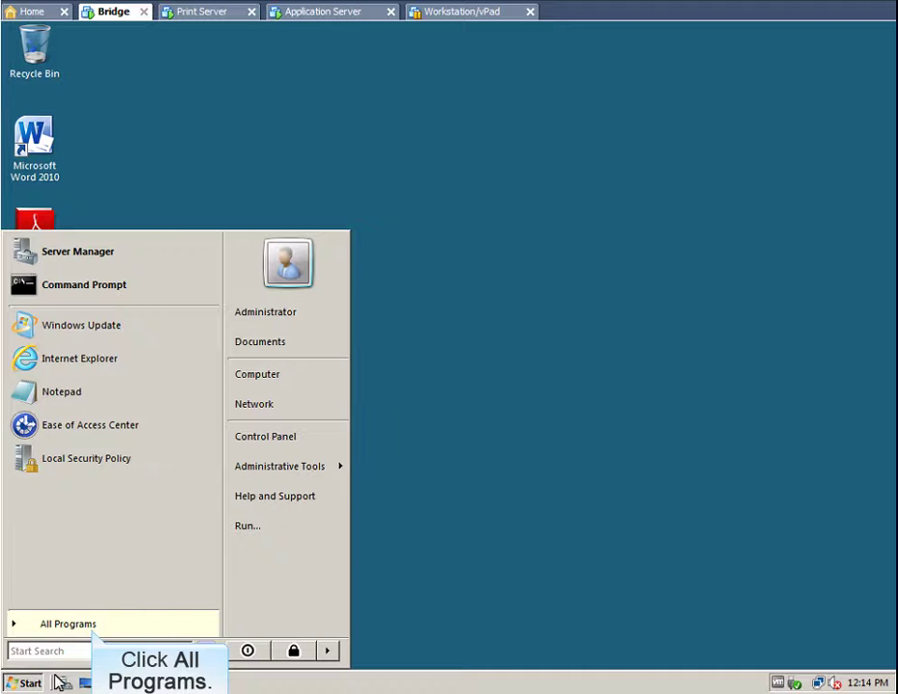
click(88, 624)
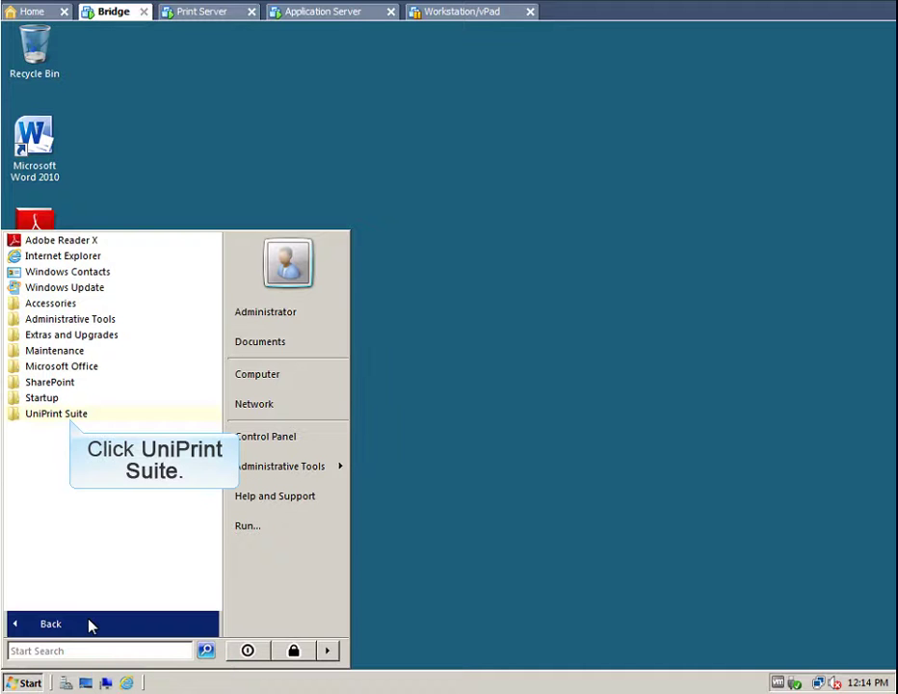
click(71, 415)
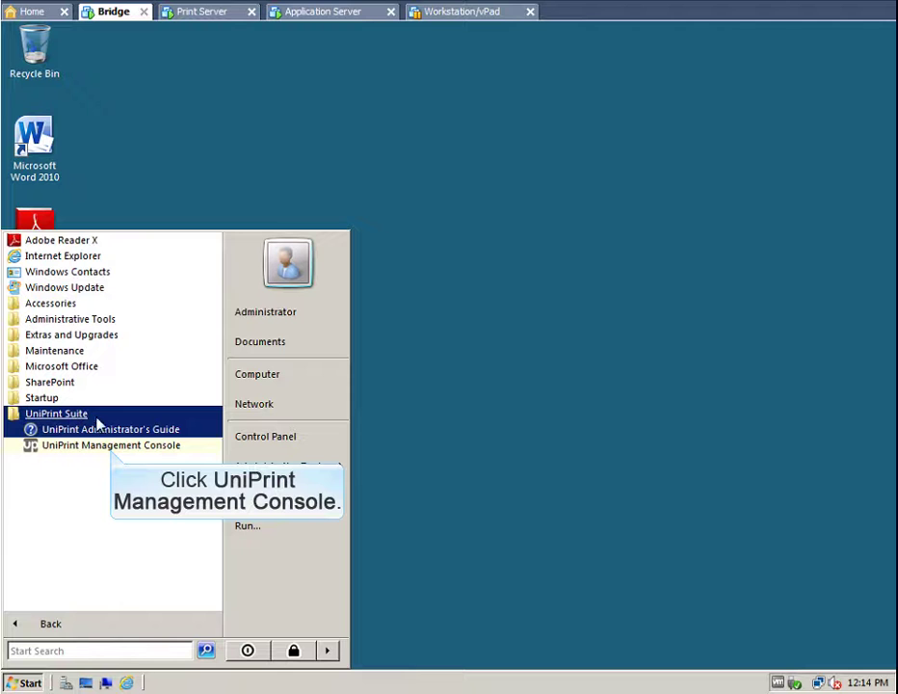
click(112, 447)
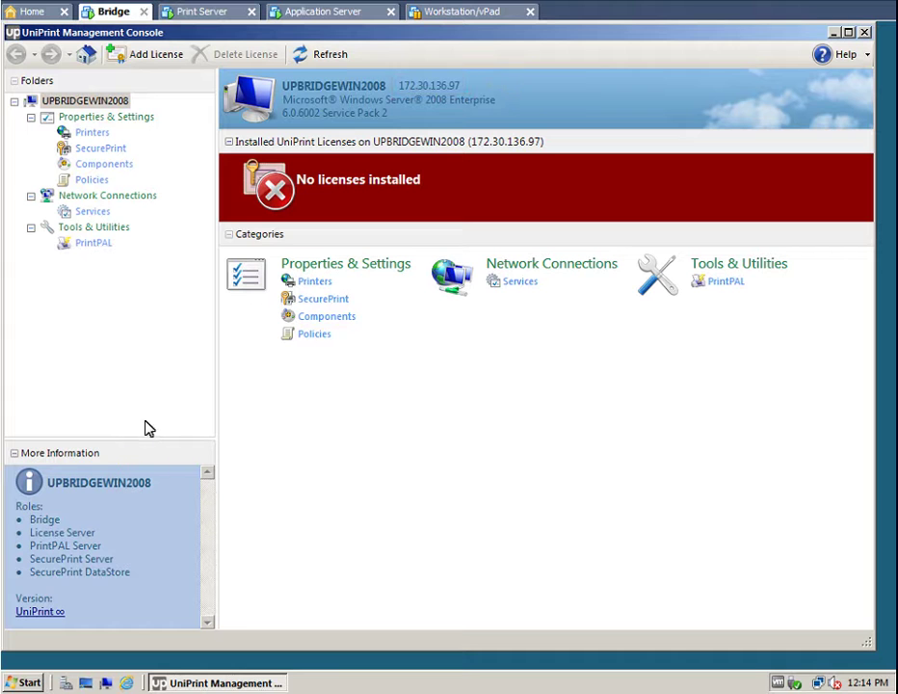
click(202, 13)
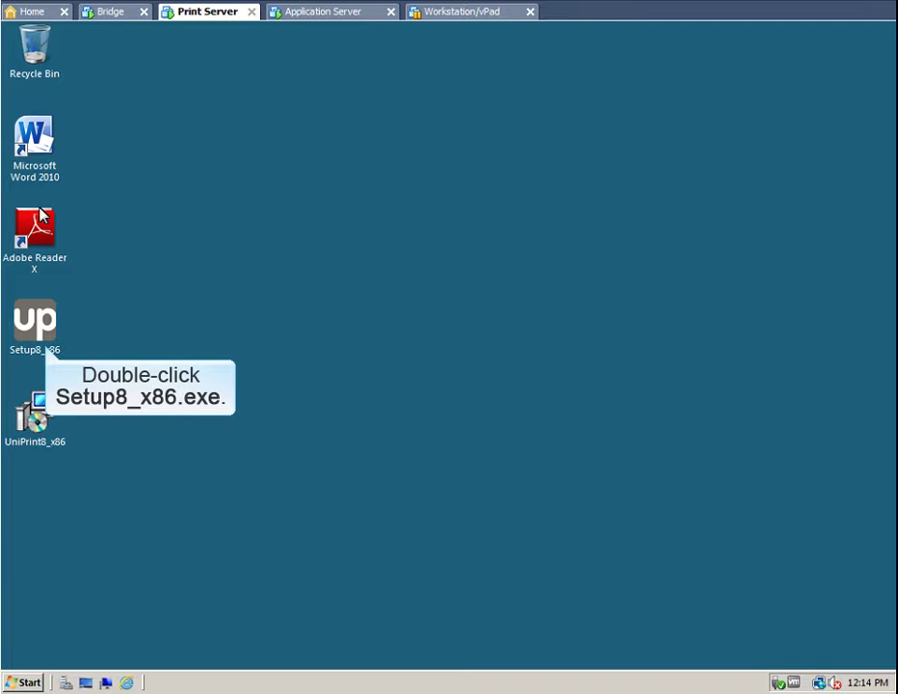
Run Setup8_x86 on the Print Server, accept the license, and keep the default install folder.
double_click(36, 326)
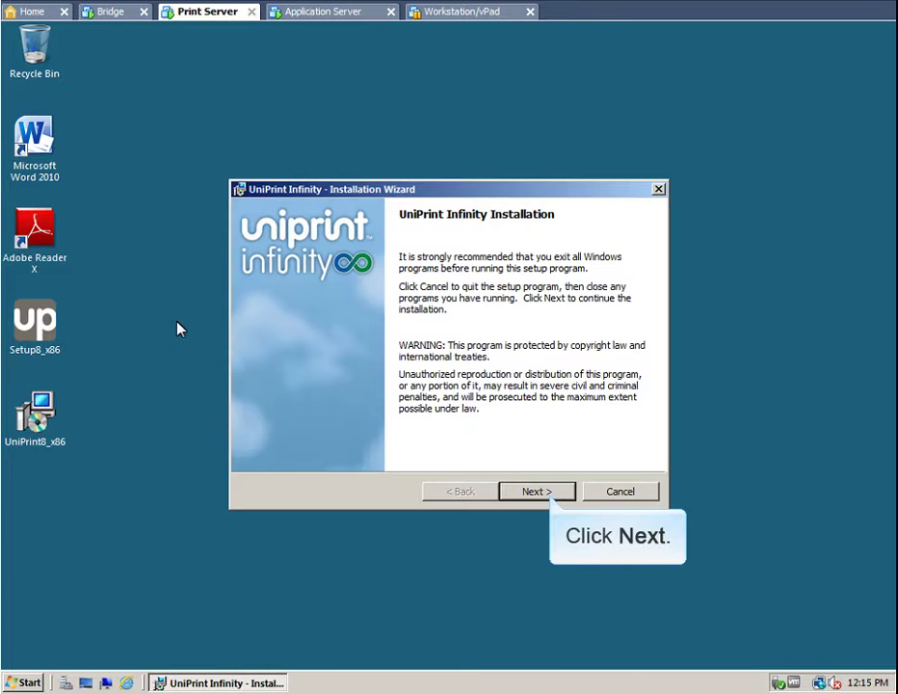
click(548, 492)
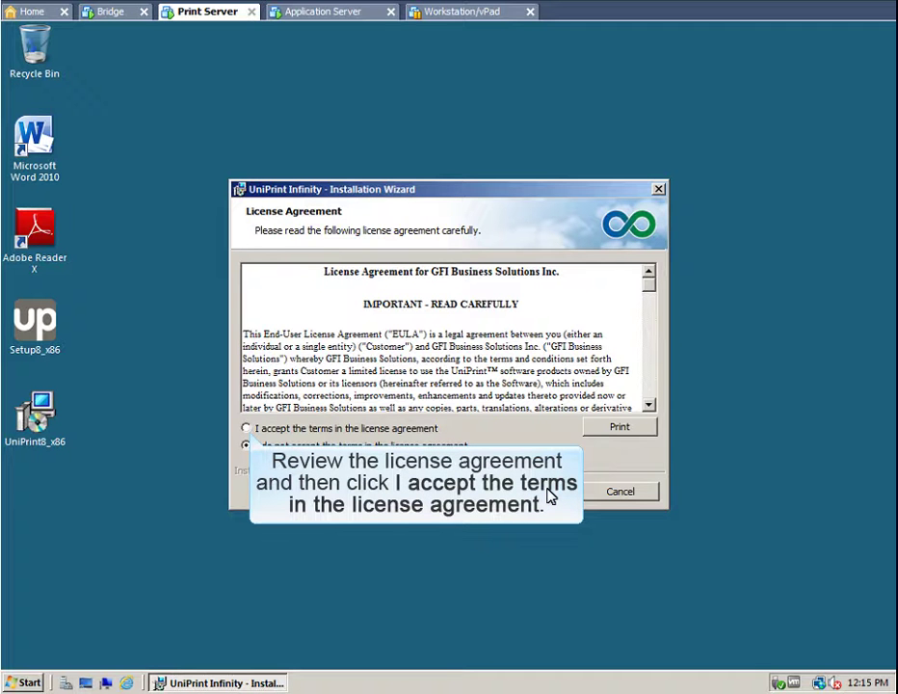
click(247, 429)
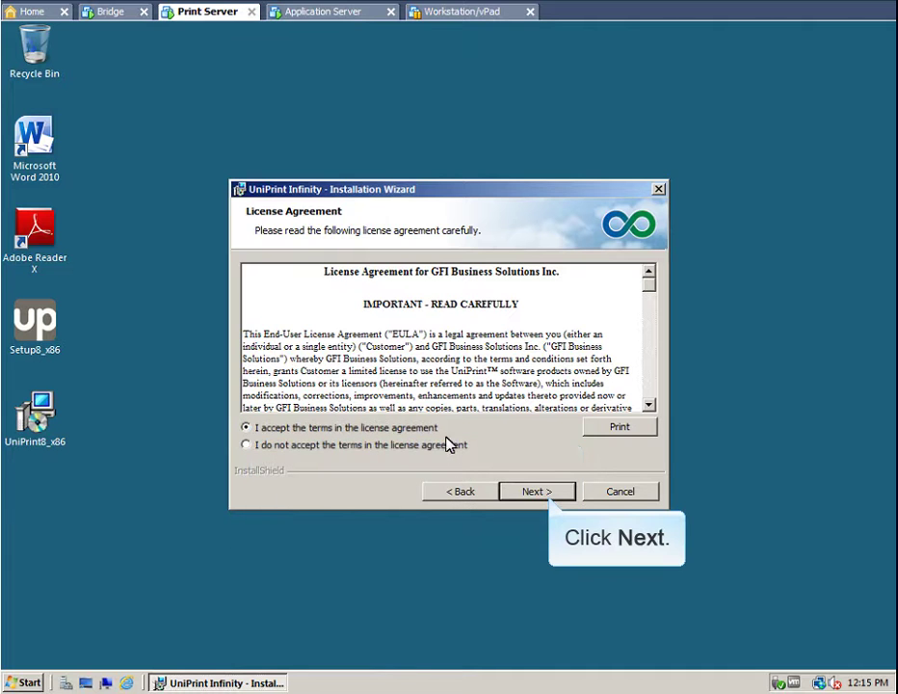
click(549, 492)
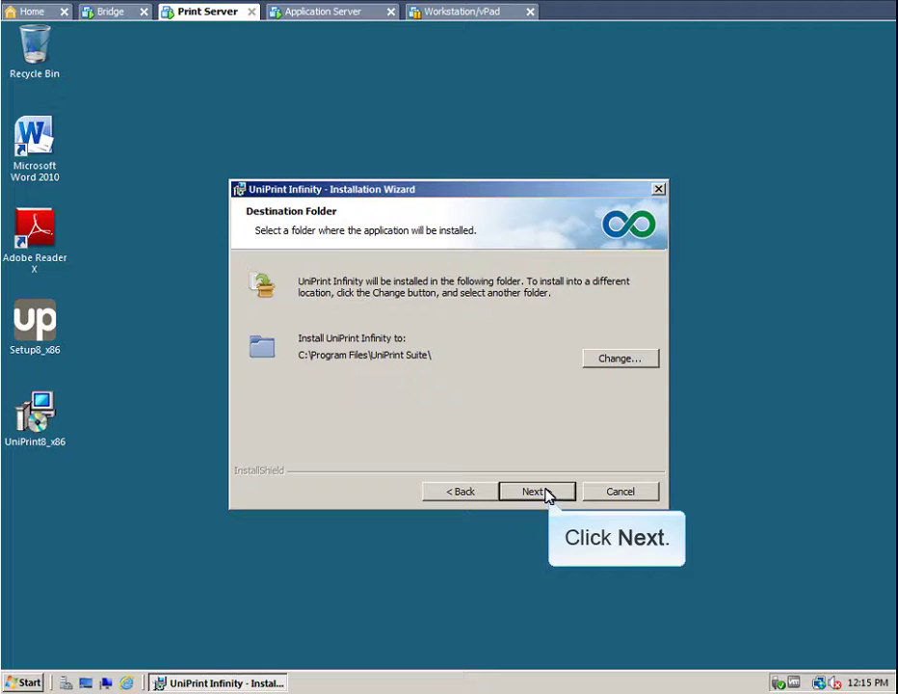
click(545, 492)
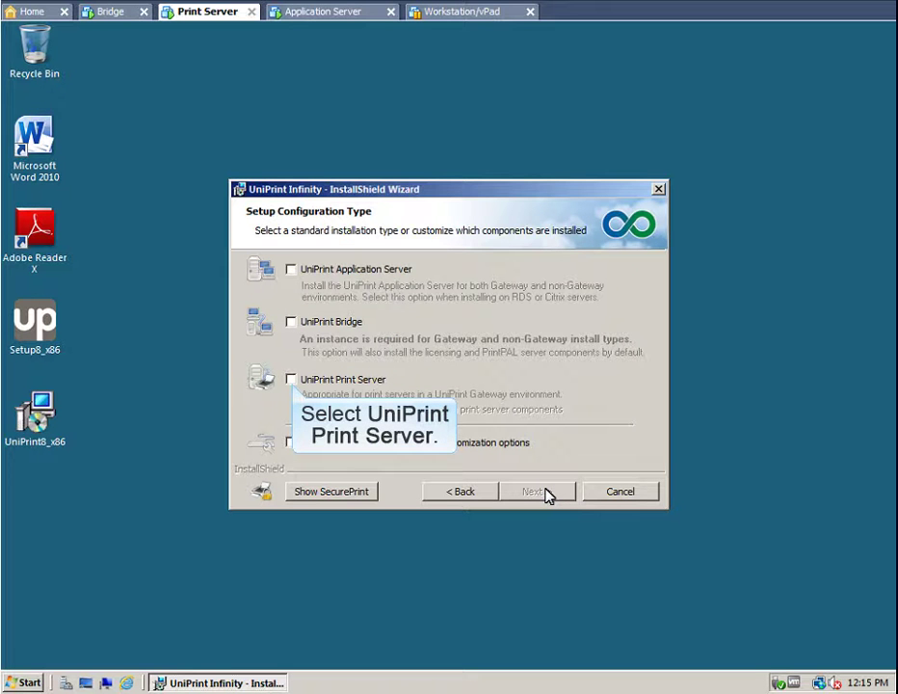
Tick UniPrint Print Server with SecurePrint components and 'Show me all available installation customization options'.
click(292, 380)
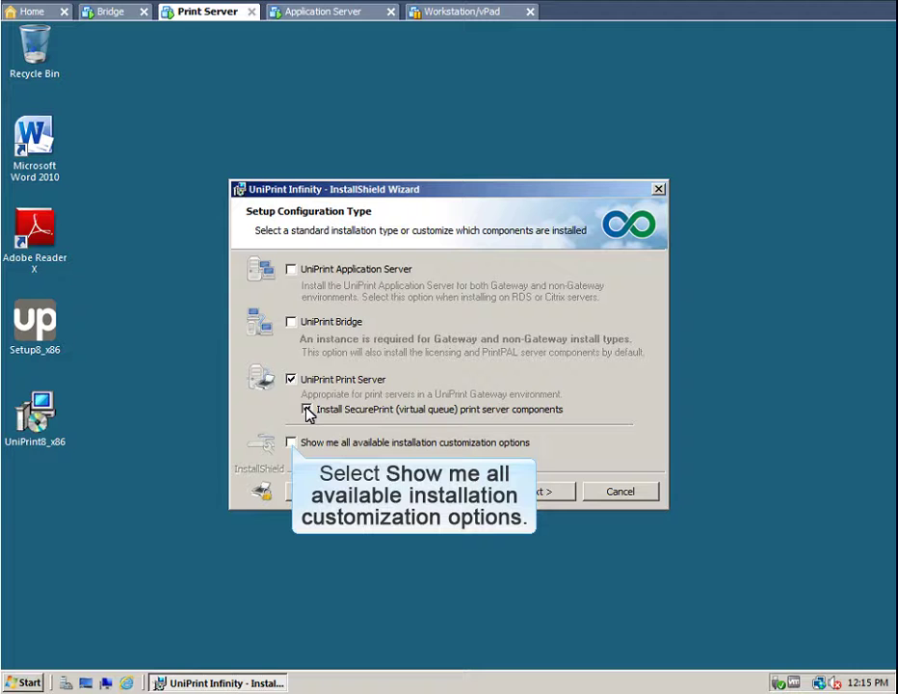
click(292, 442)
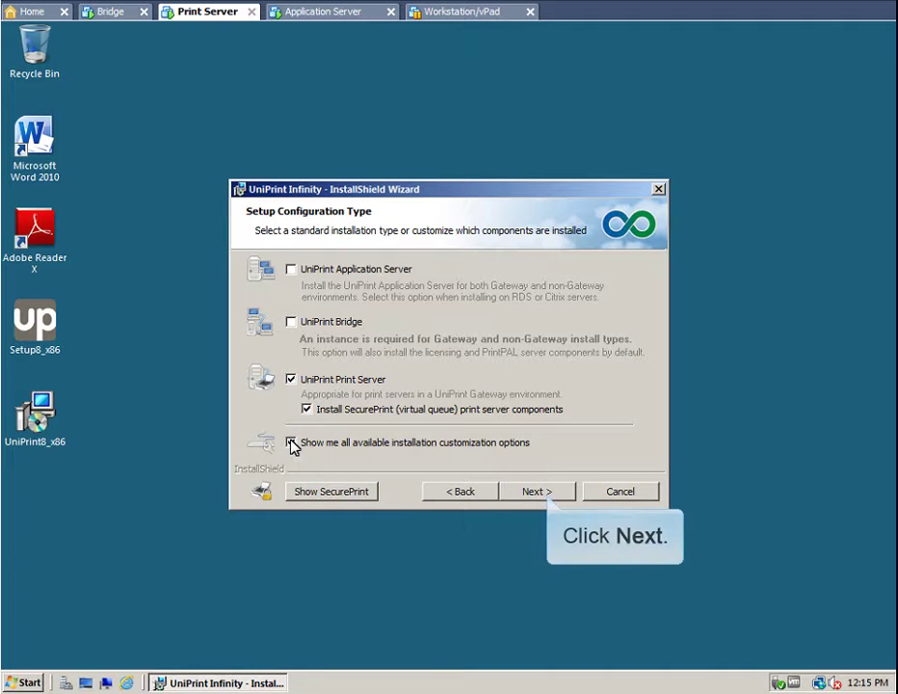
click(536, 492)
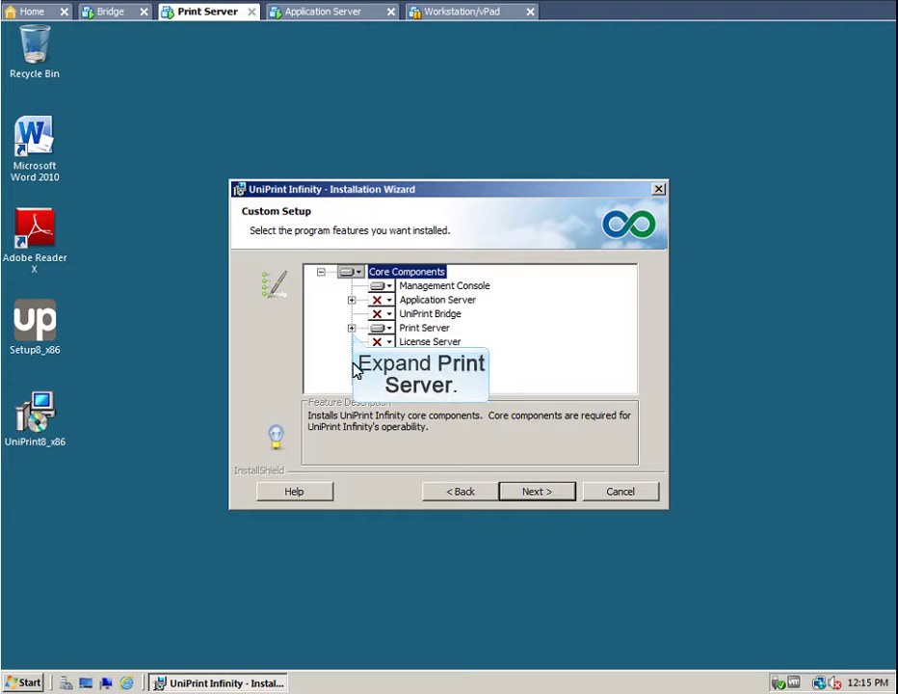
Review the Print Server sub-components and enter Bridge IP 172.30.136.97.
click(352, 329)
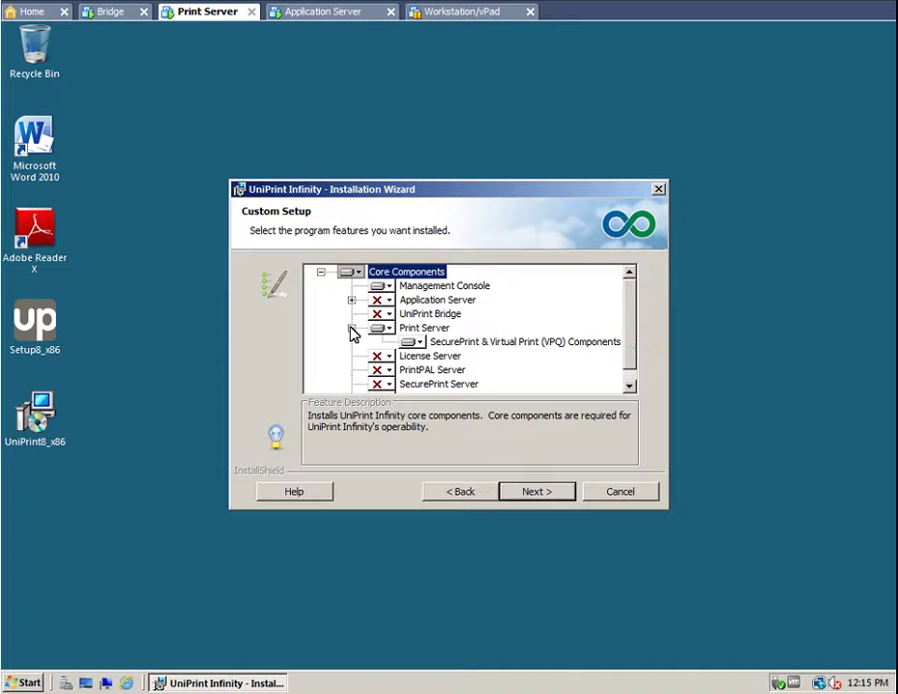
click(547, 494)
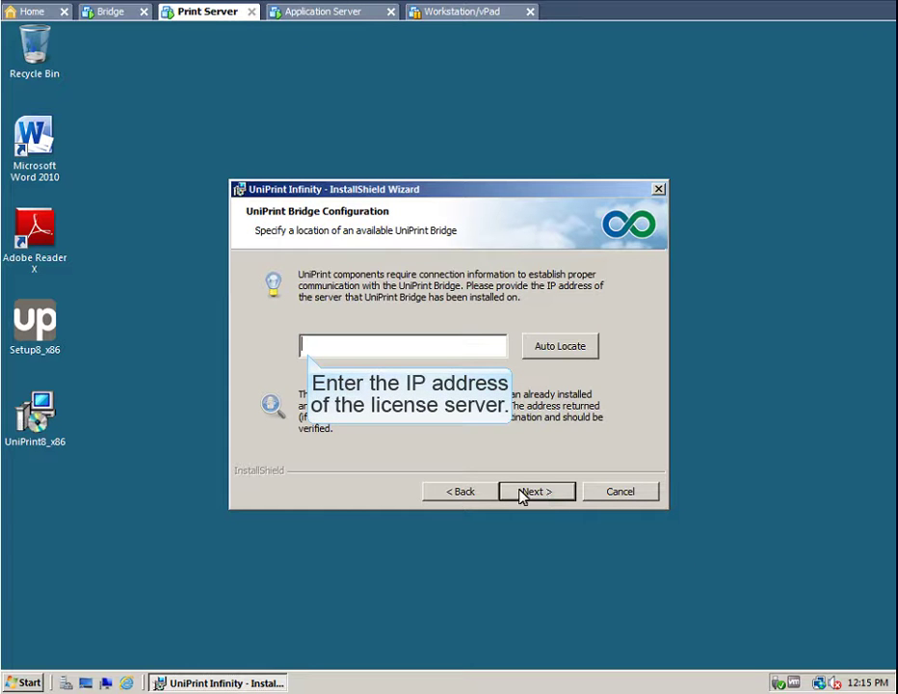
click(305, 347)
text(172.30.136.97)
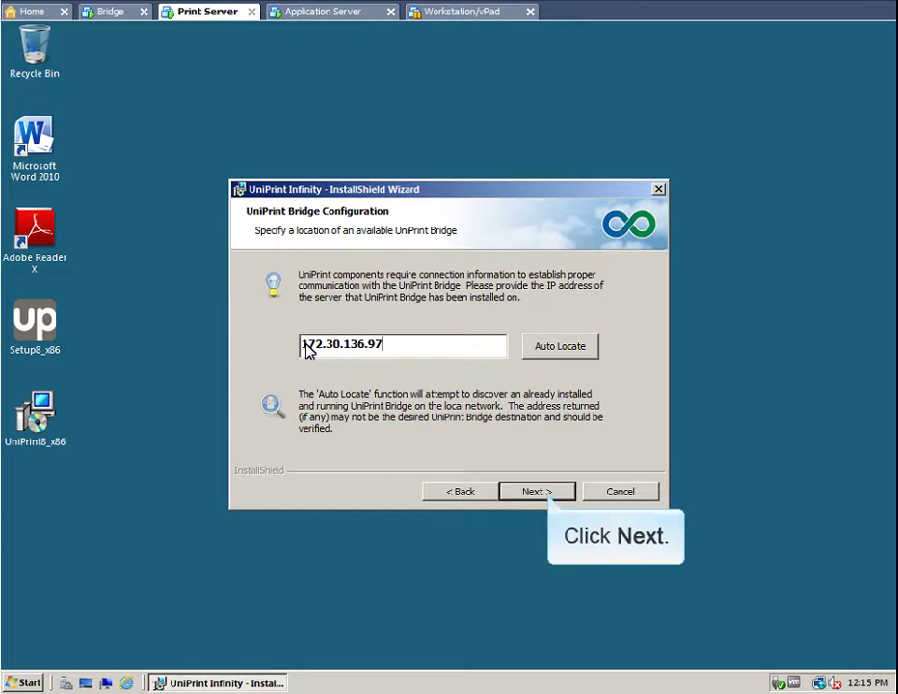
click(547, 494)
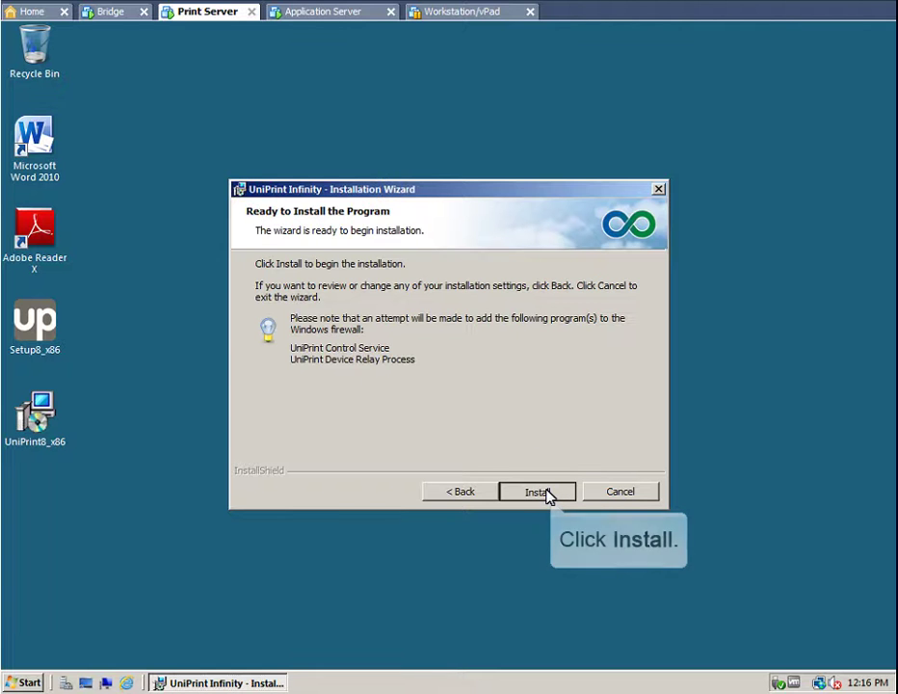
Install on the Print Server, close the wizard, and move to the Application Server machine.
click(537, 493)
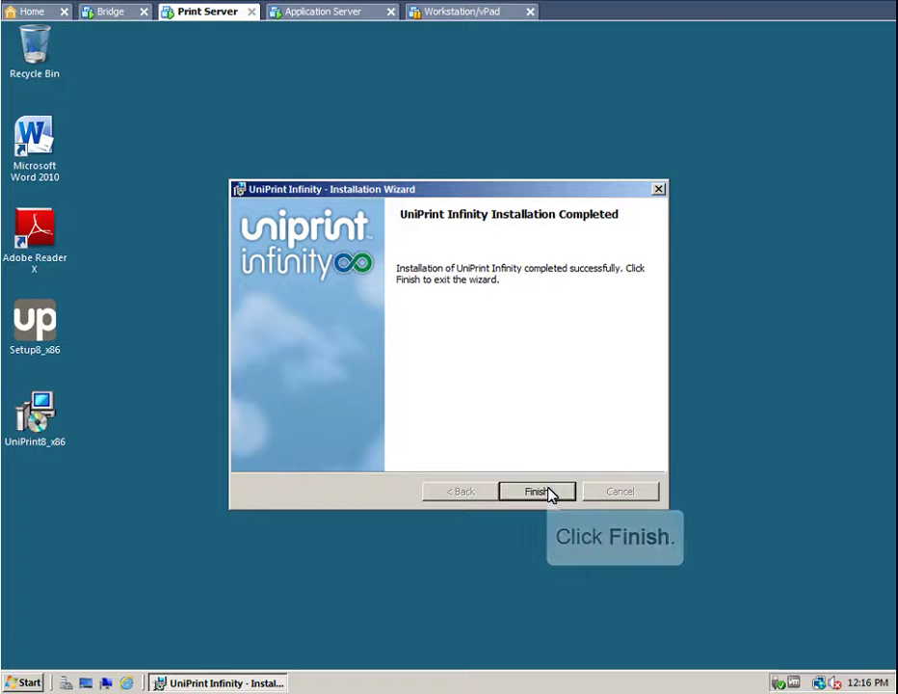
click(549, 493)
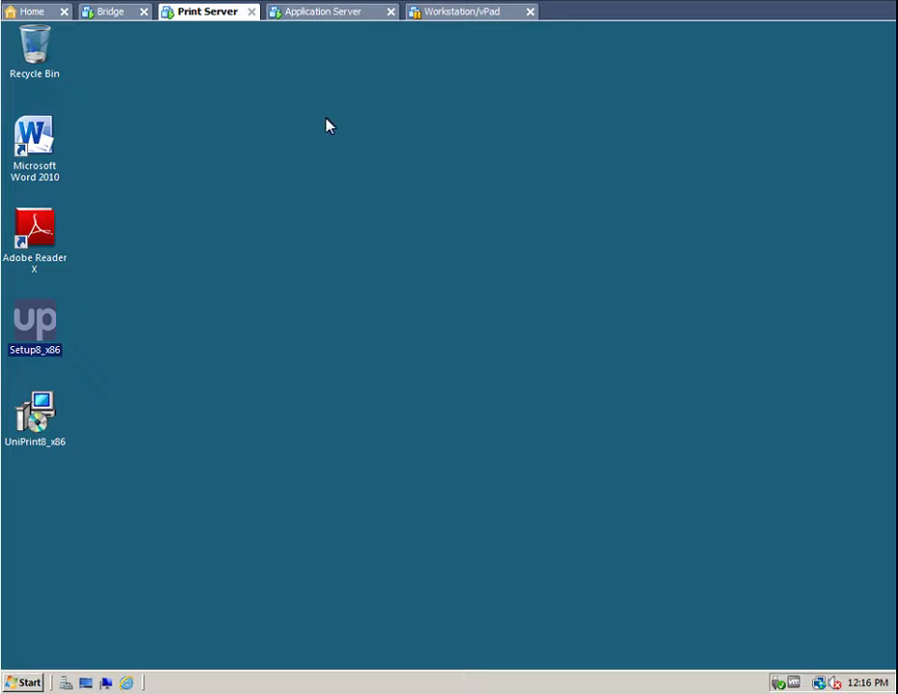
click(325, 12)
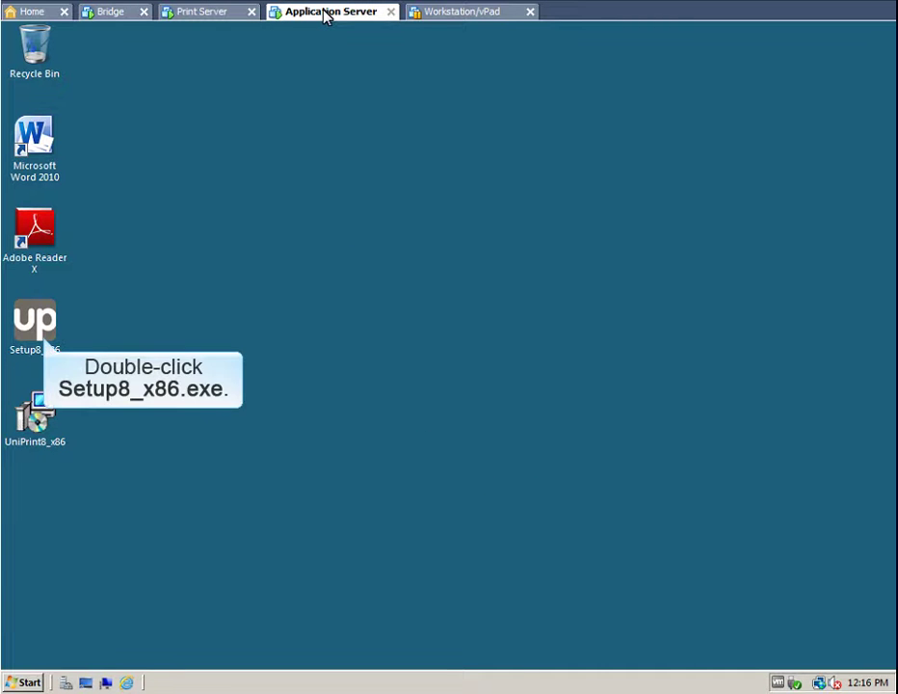
Run Setup8_x86 on the Application Server, accept the licence, and keep the default install folder.
double_click(35, 322)
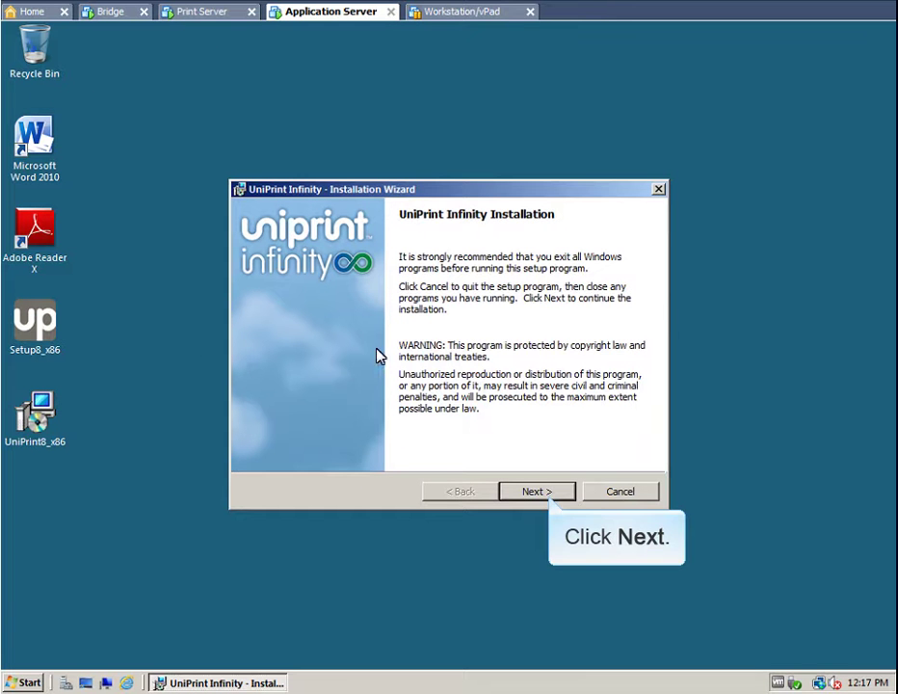
click(545, 491)
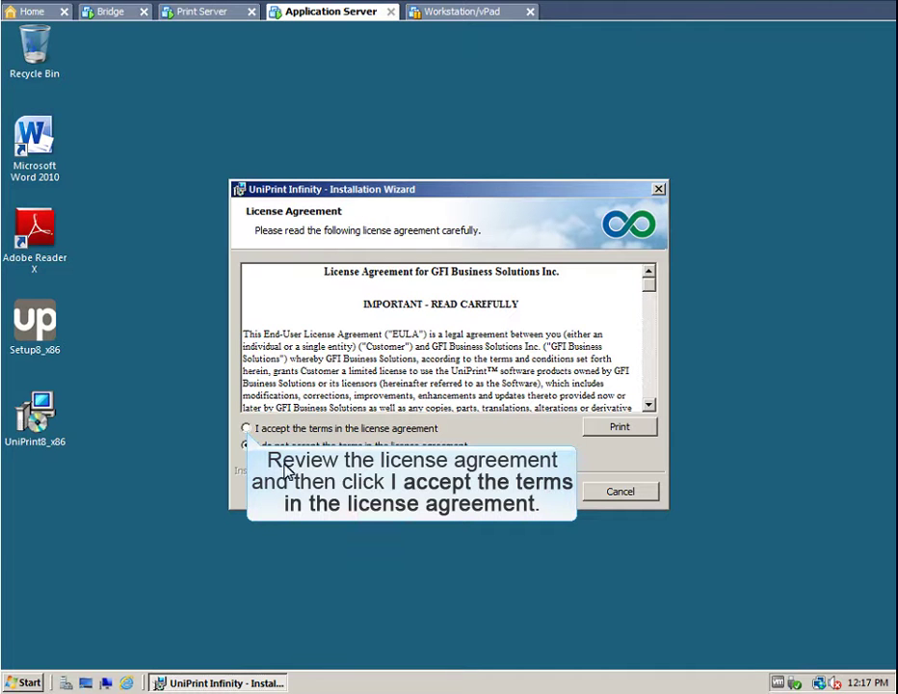
click(247, 429)
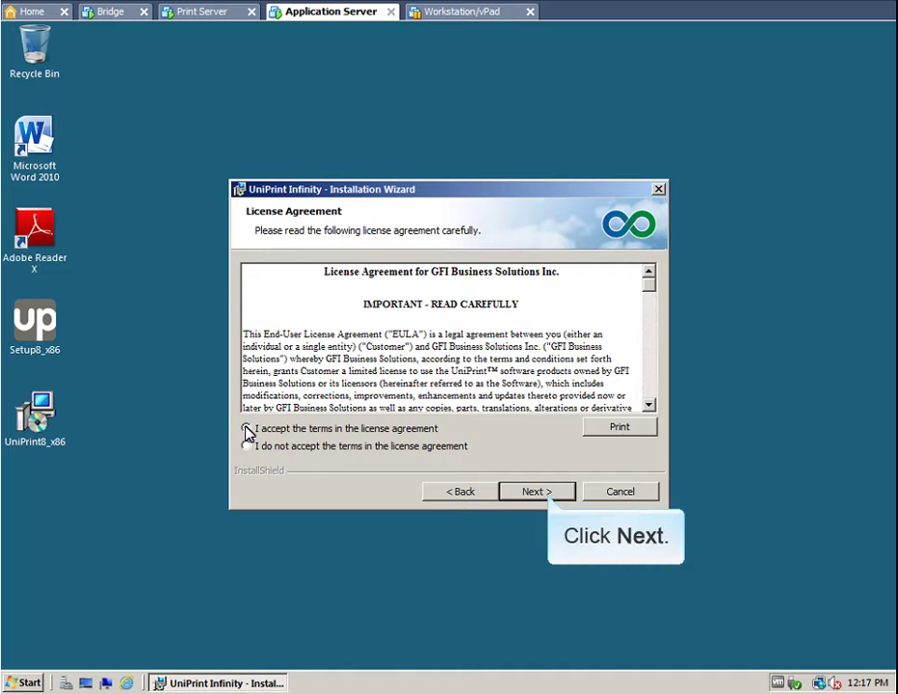
click(536, 491)
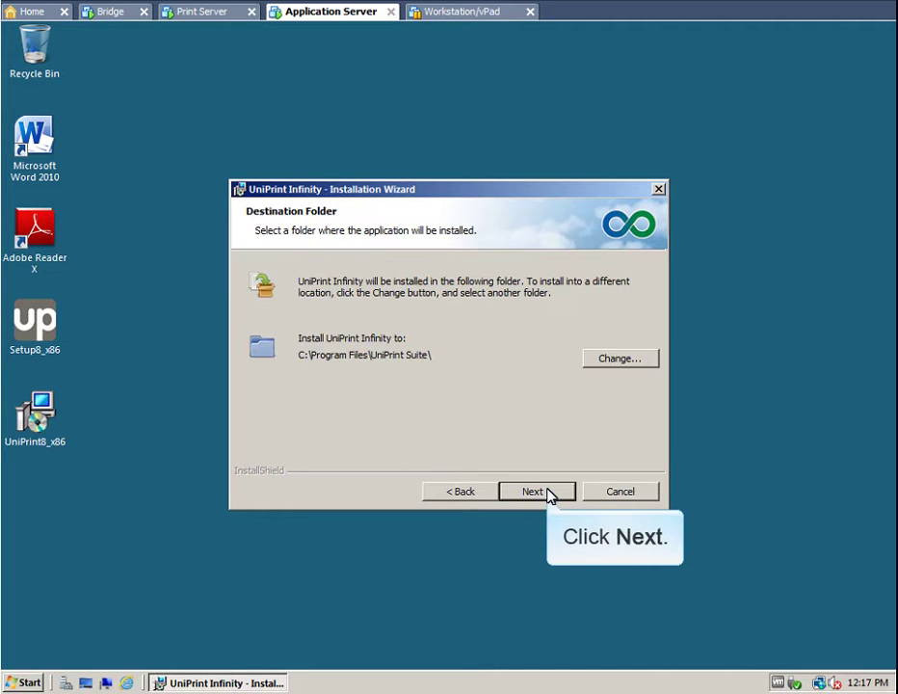
click(548, 493)
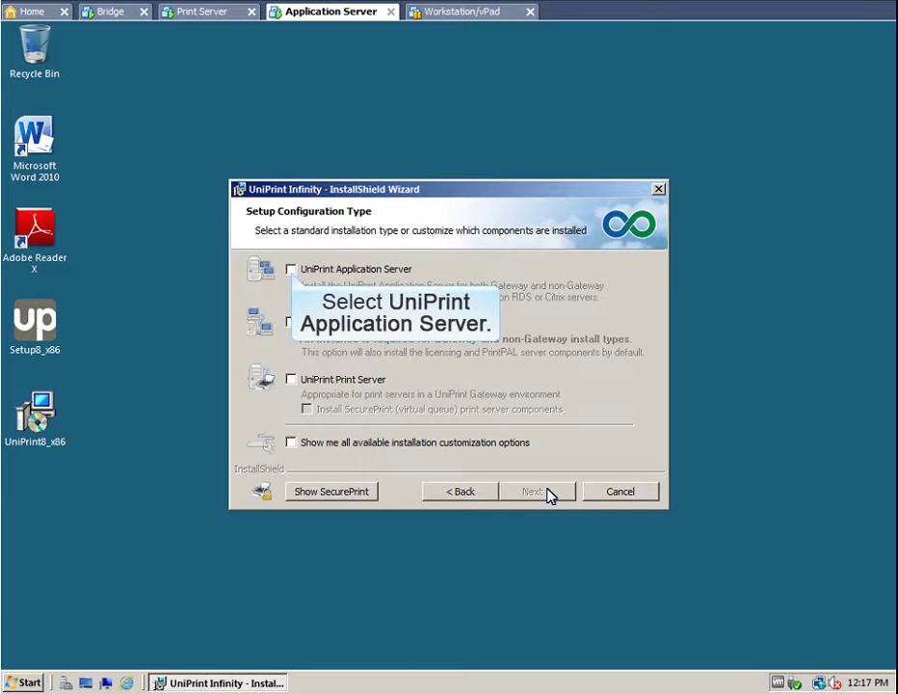
Choose UniPrint Application Server with all customization options and review its PrintPAL Client and Adobe Plugin features.
click(292, 271)
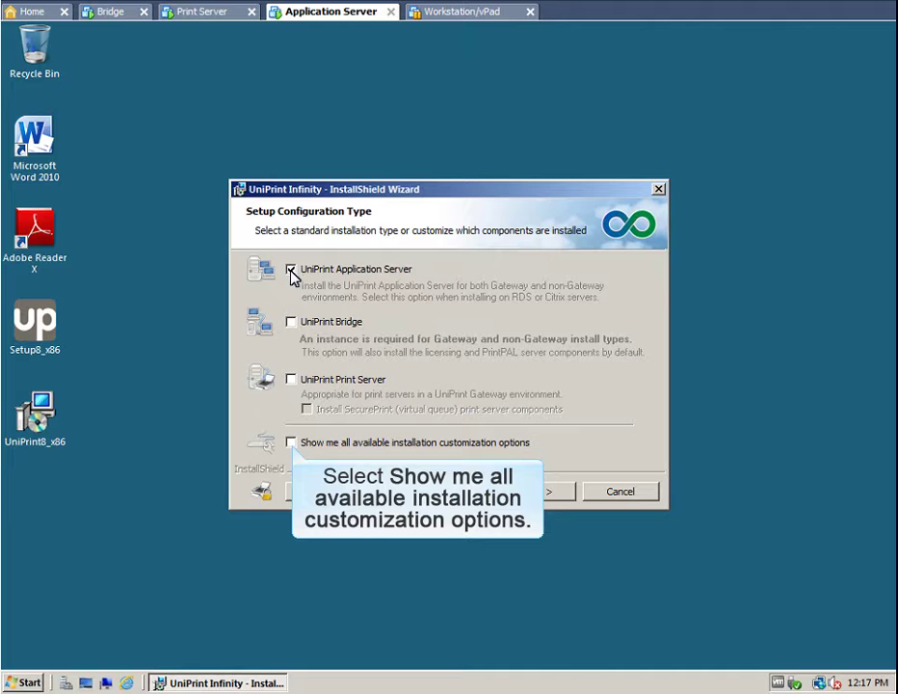
click(291, 442)
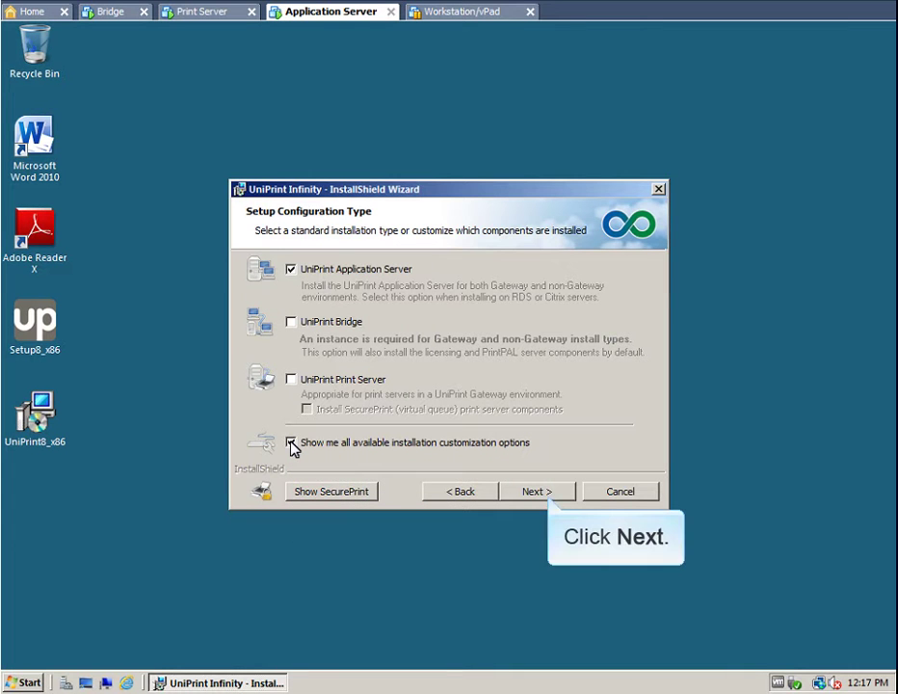
click(547, 493)
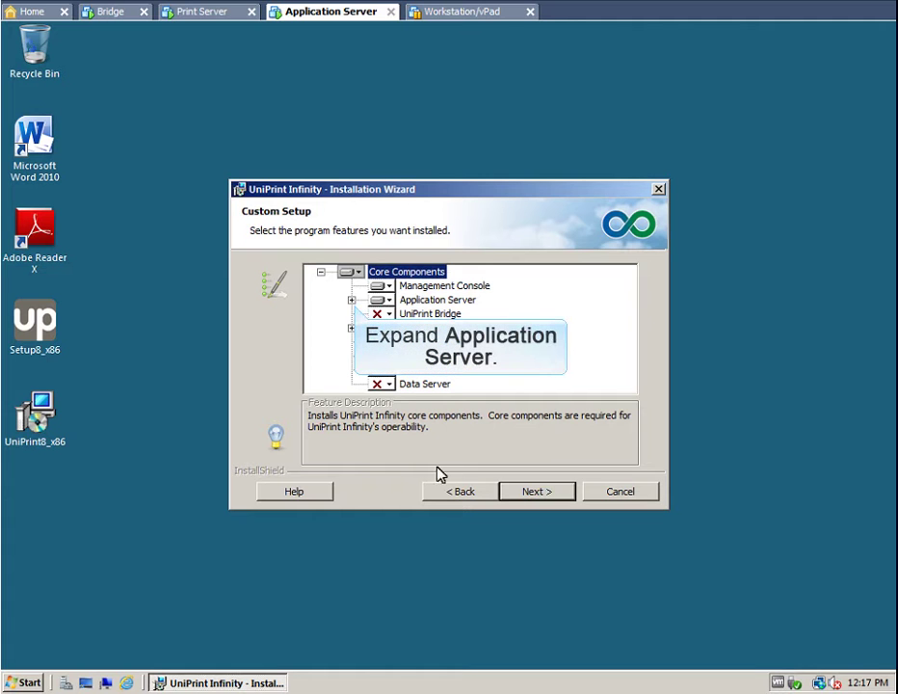
click(352, 300)
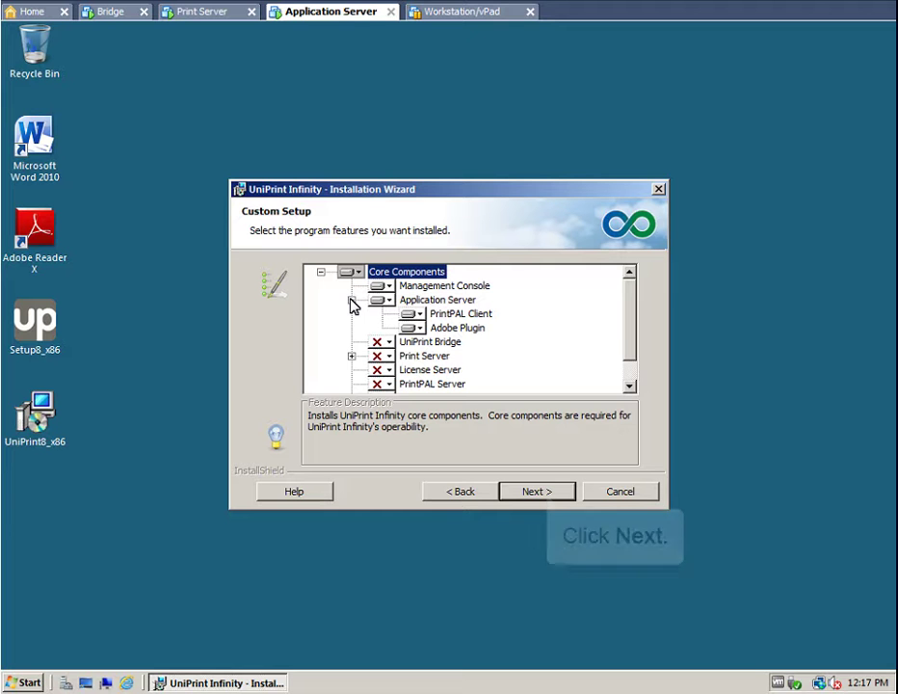
click(536, 492)
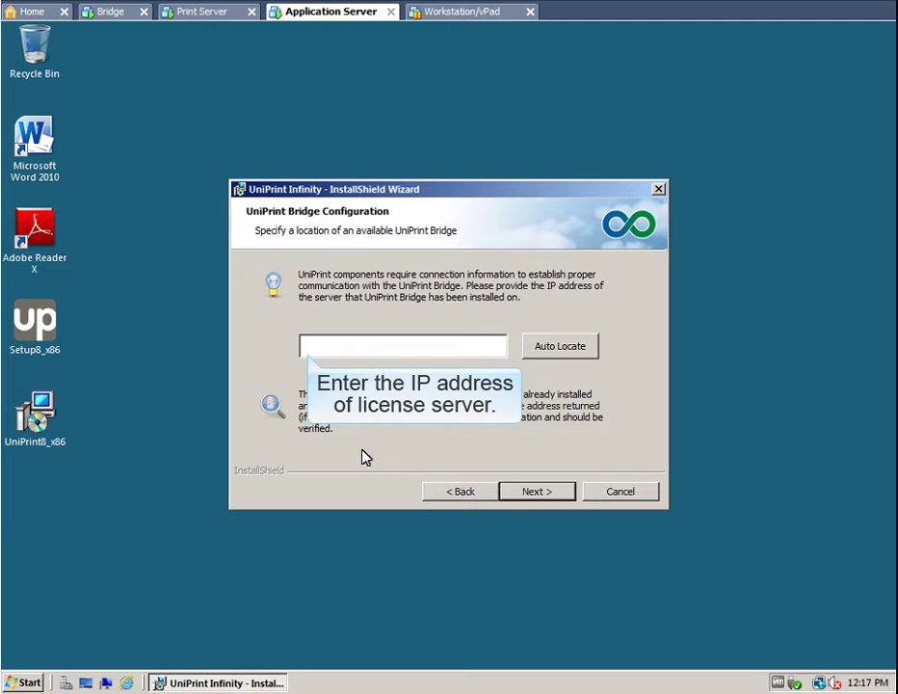
Enter Bridge IP 172.30.136.97, install on the Application Server, and close the finished wizard.
click(308, 347)
text(172.30.136.97)
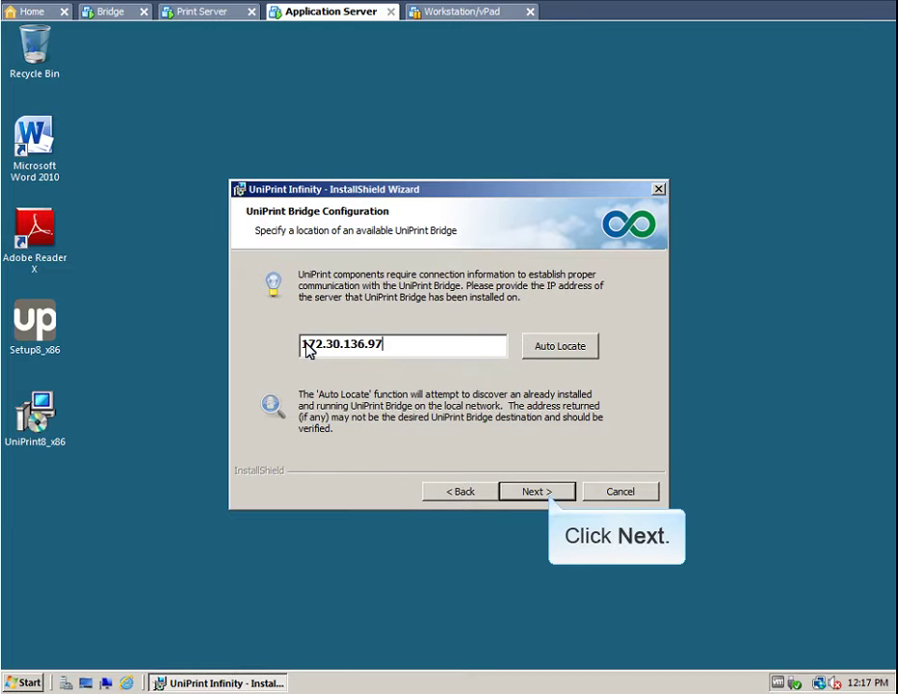
click(548, 492)
click(537, 492)
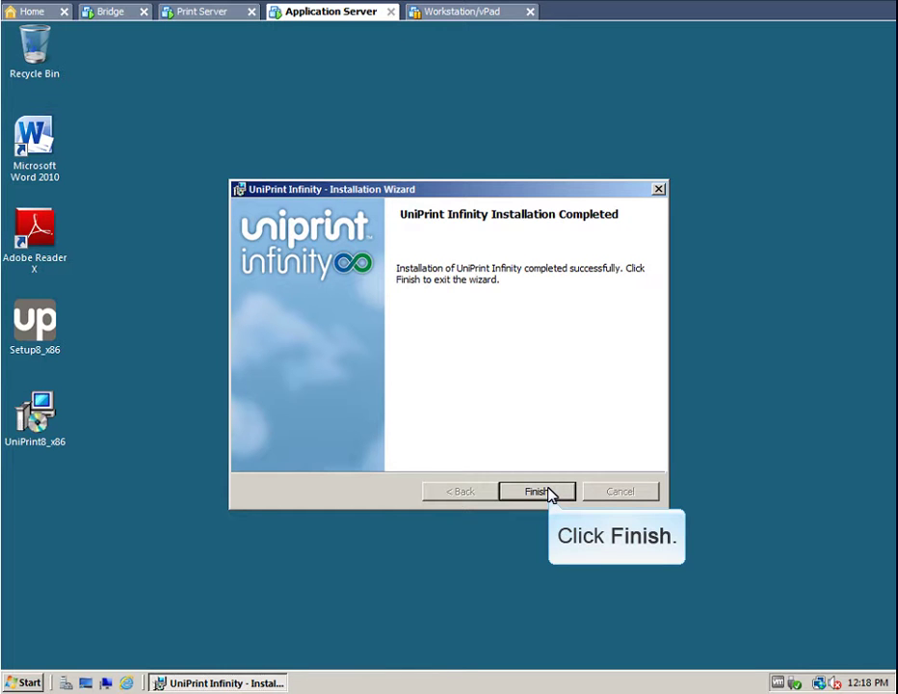
click(537, 491)
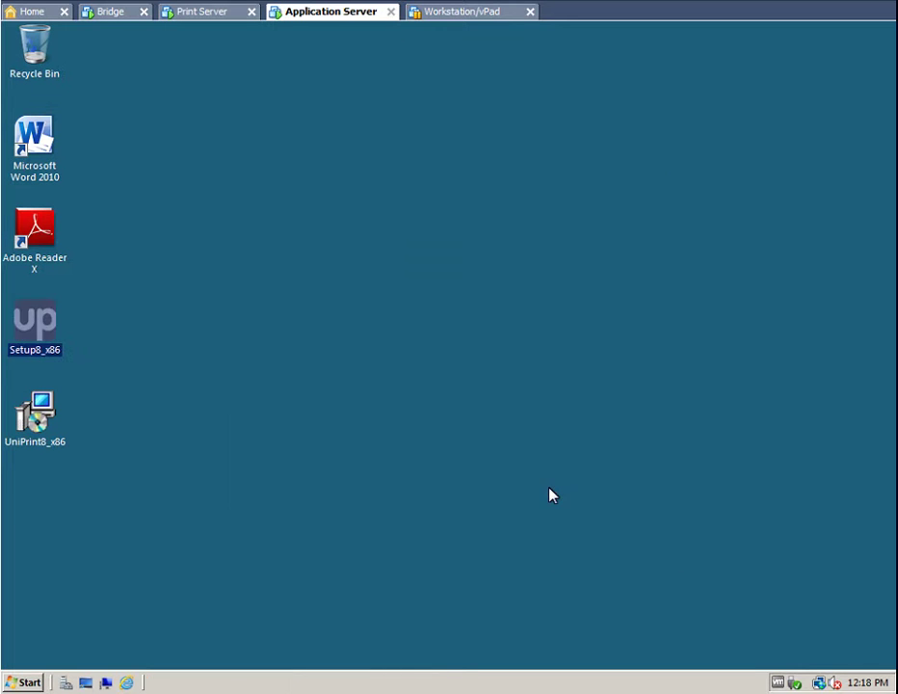